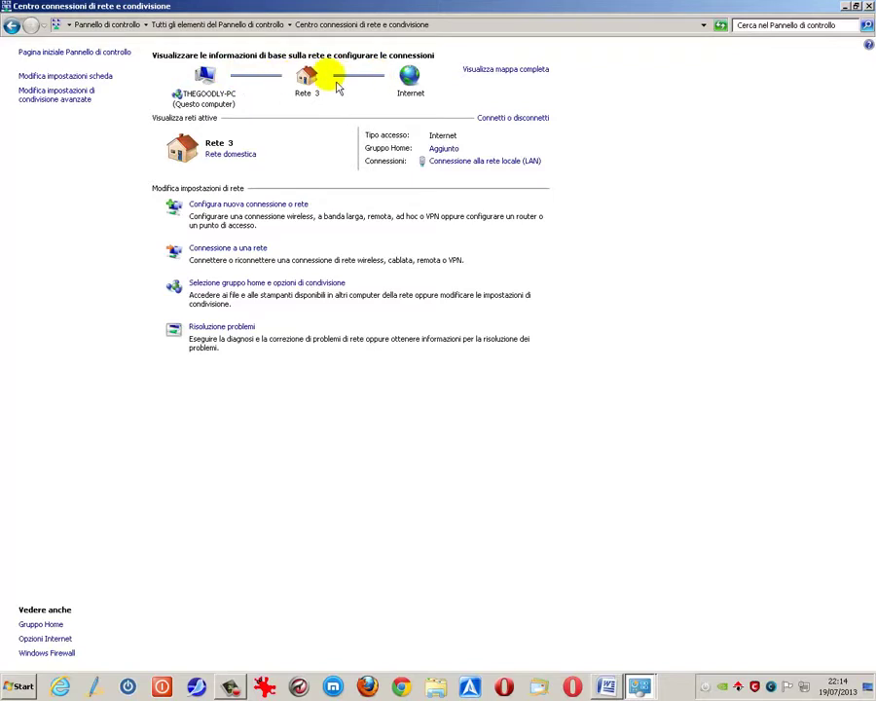
Step: Disable the Connessione alla rete locale (LAN) adapter and return to the network and sharing overview
click(78, 77)
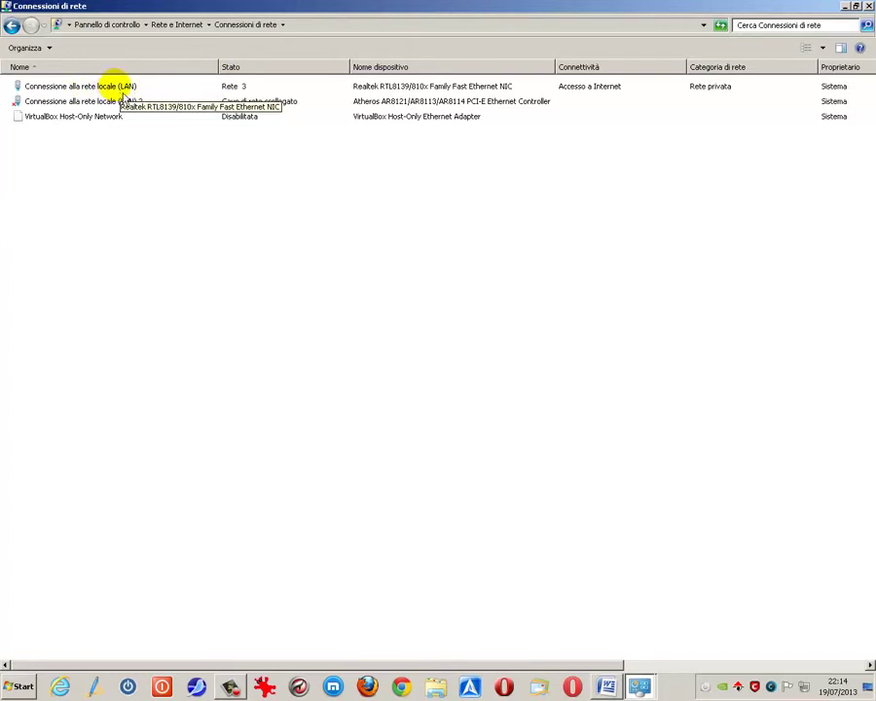
right_click(123, 97)
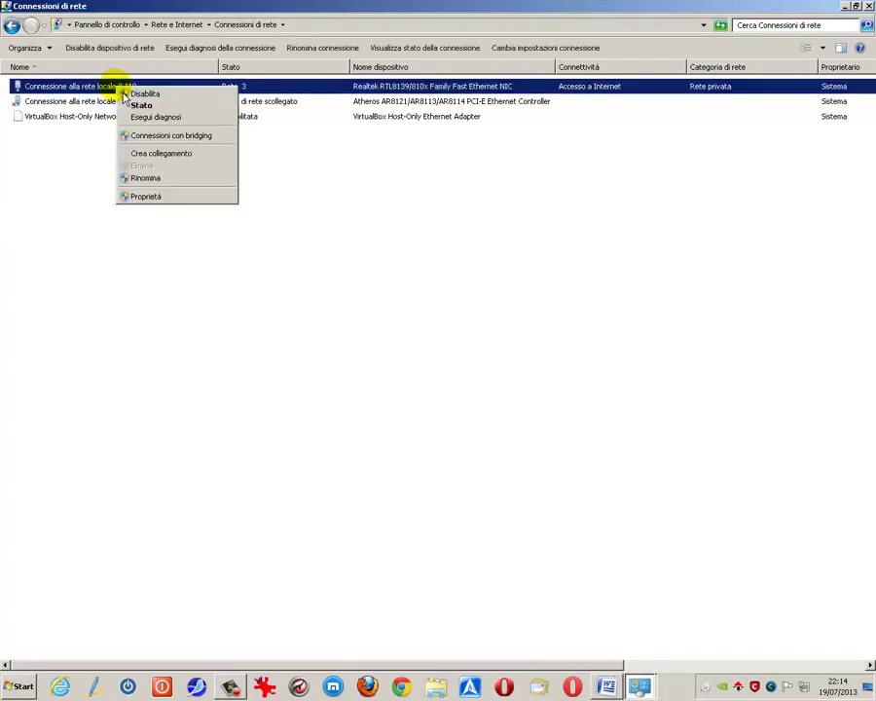
click(126, 92)
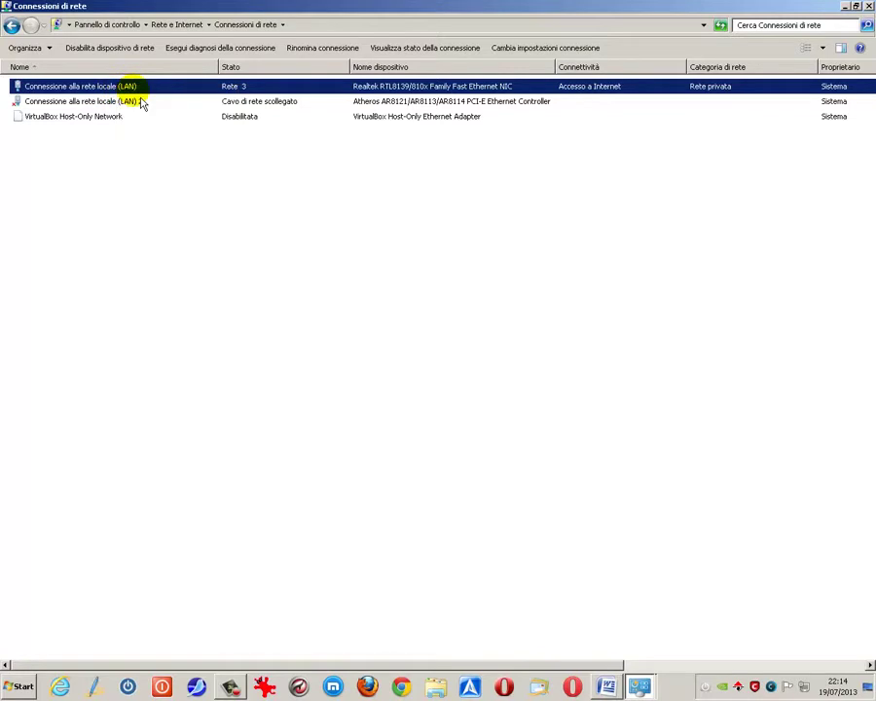
click(14, 26)
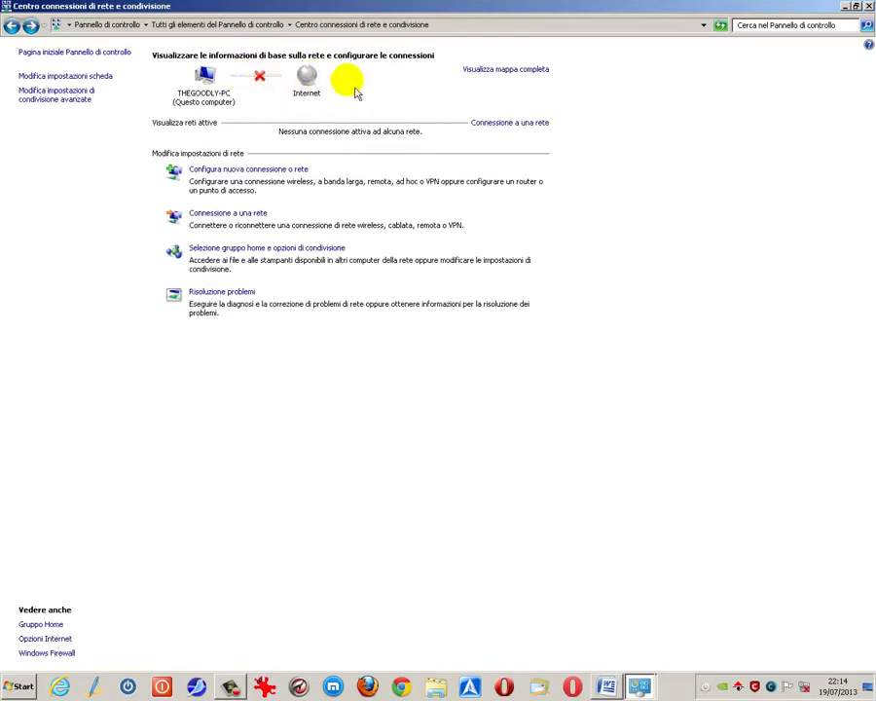
Step: Run network diagnostics on the broken Internet link, skip the Ethernet cable check, and close the troubleshooter when it completes
click(271, 85)
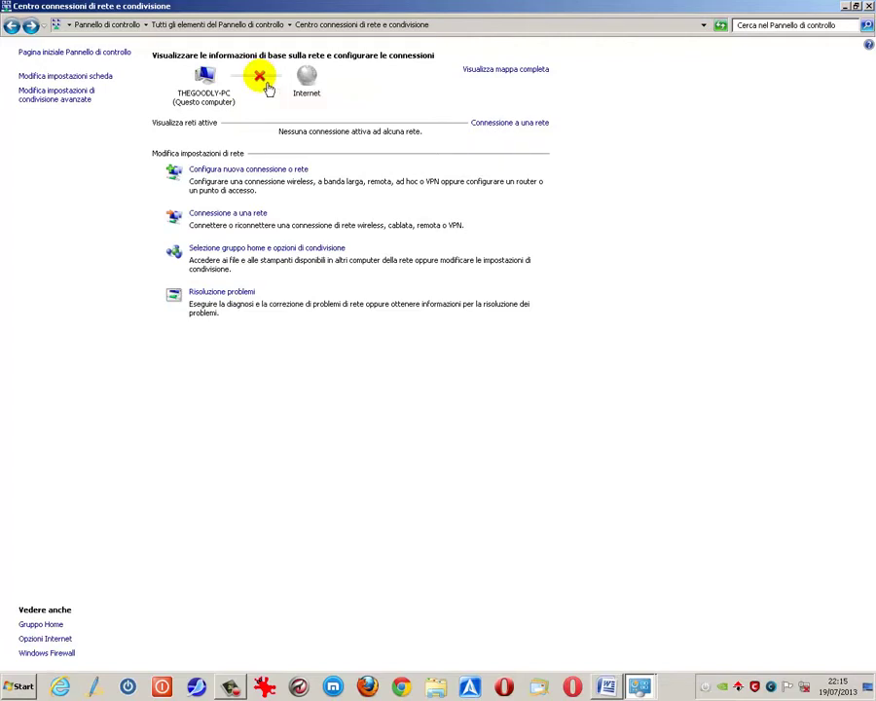
click(261, 78)
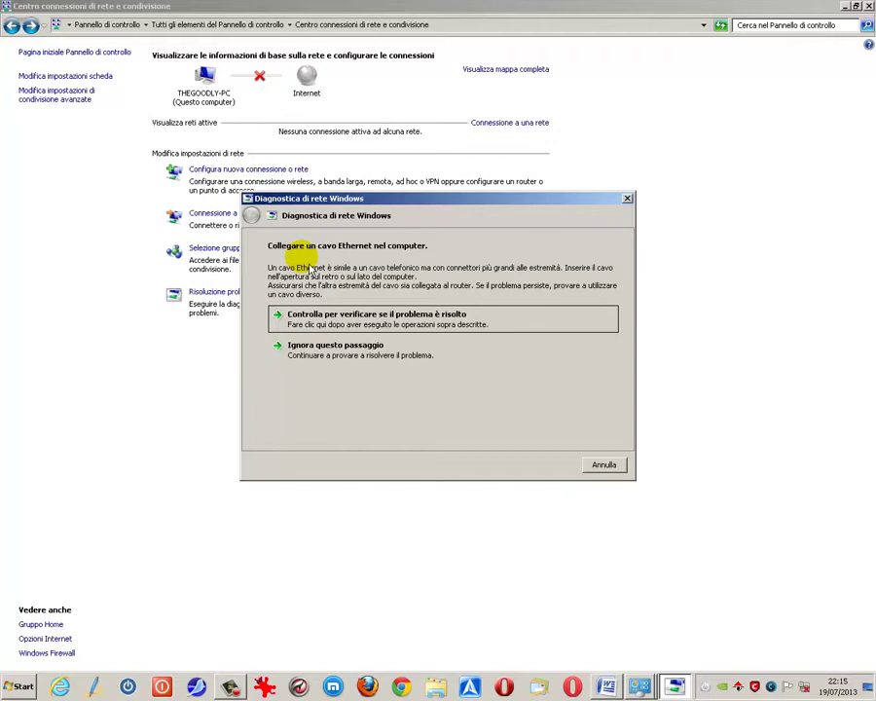
click(351, 362)
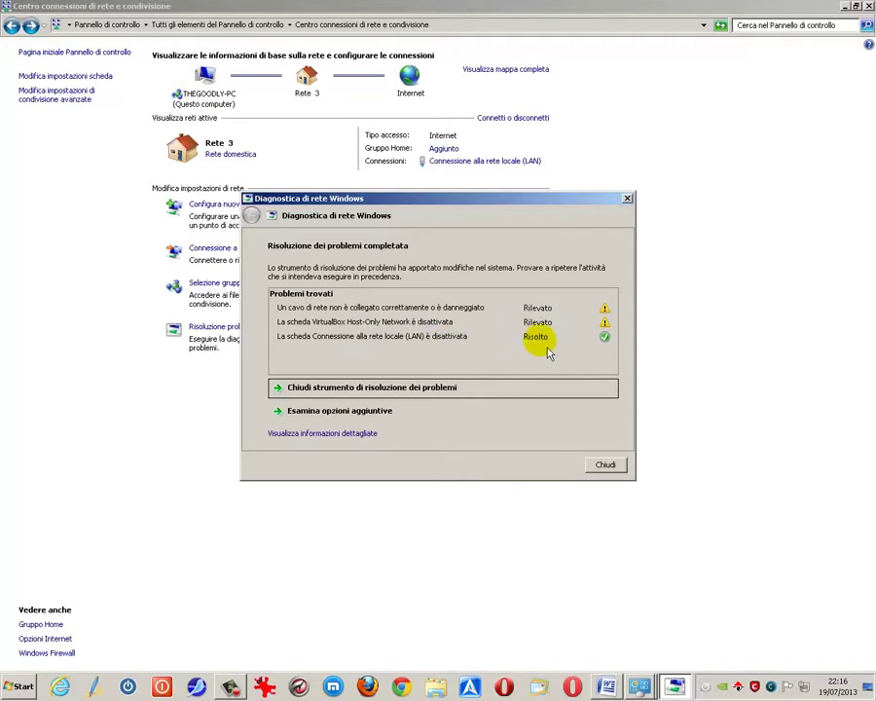
click(605, 464)
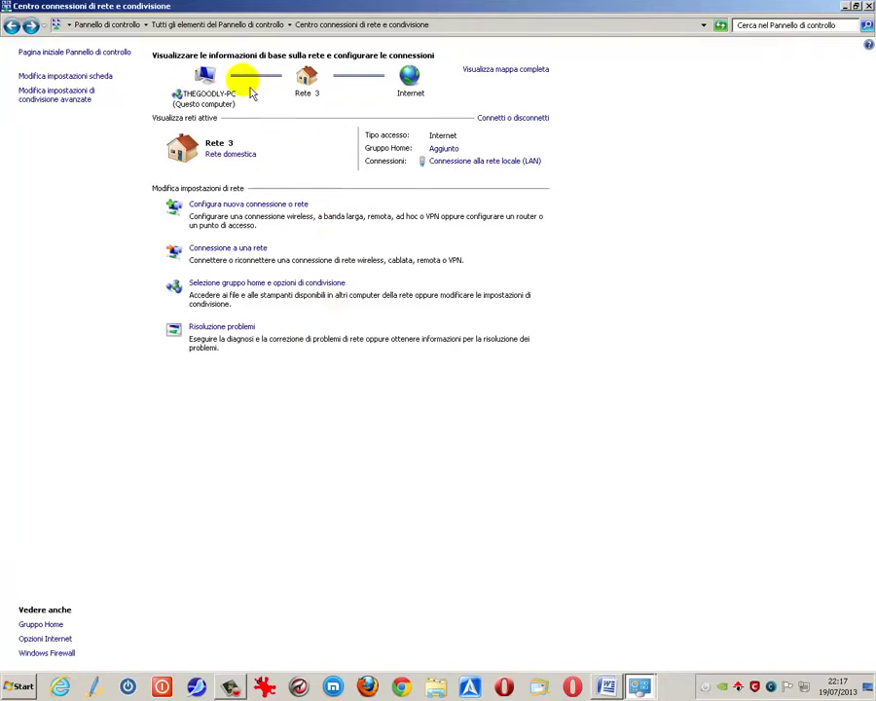
Step: View the full network map for Connessione alla rete locale (LAN) - Rete 3 and the list of currently connected networks
click(505, 70)
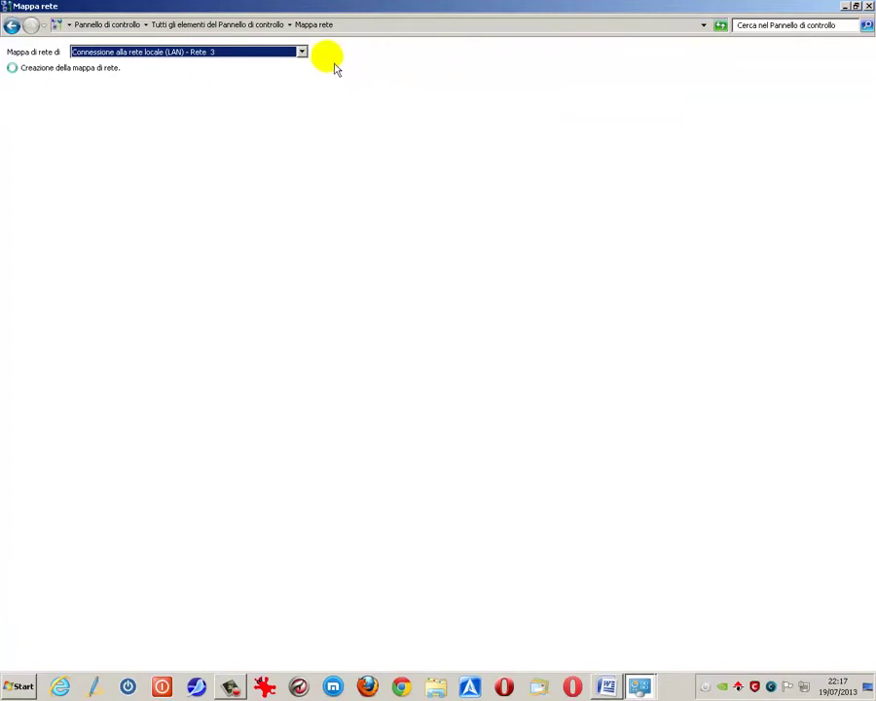
click(302, 52)
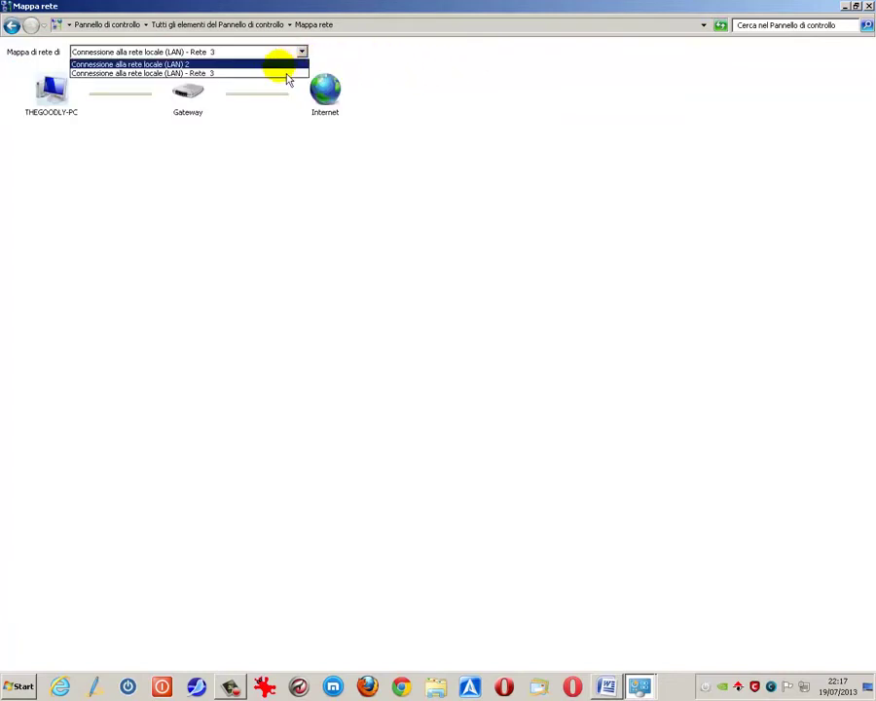
click(277, 78)
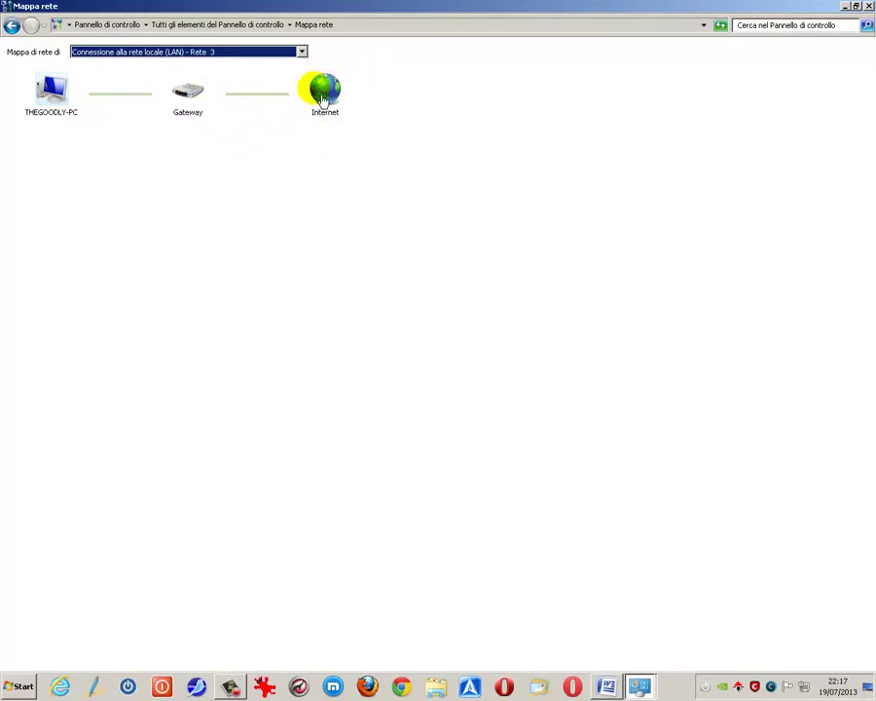
click(14, 27)
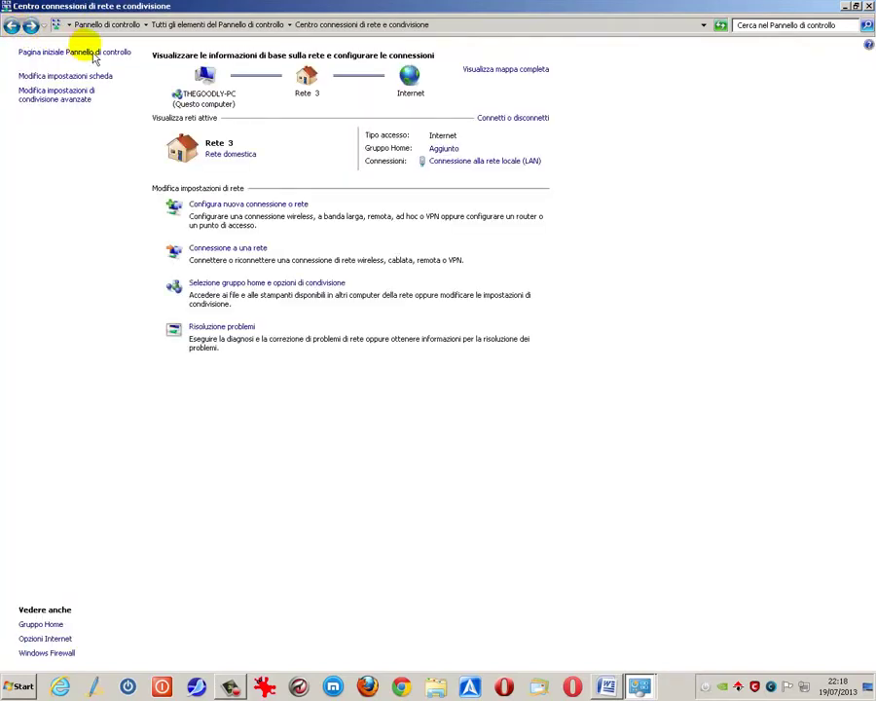
click(508, 119)
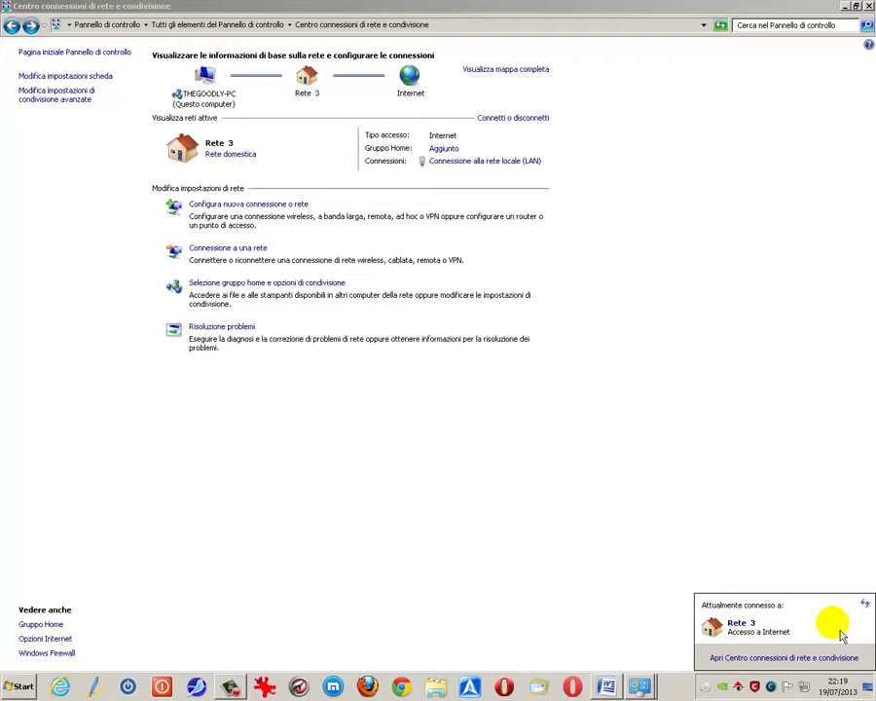
click(551, 445)
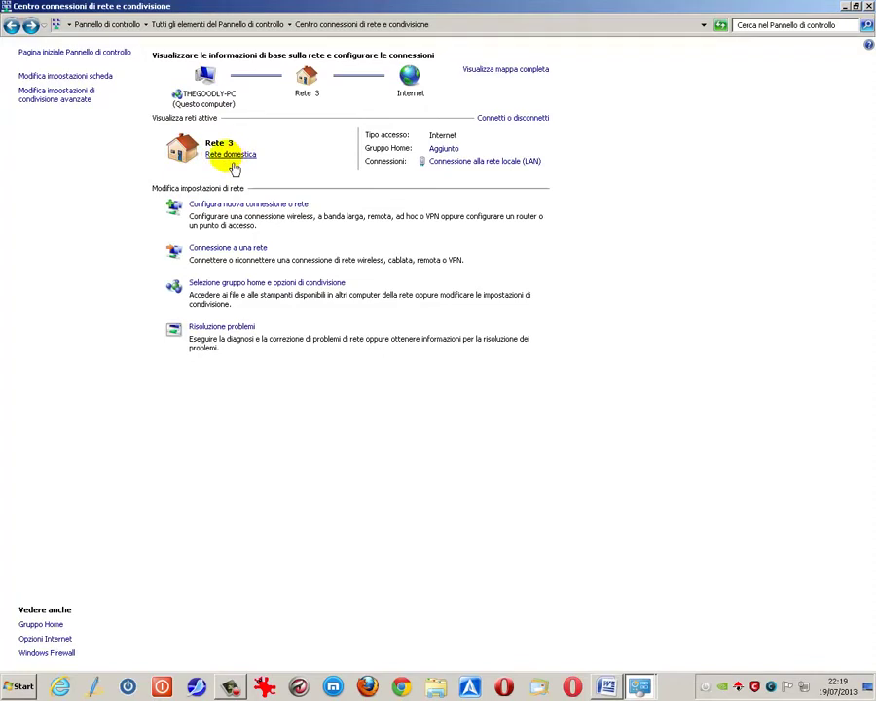
Step: Set the network location of Rete 3 to Rete aziendale
click(238, 165)
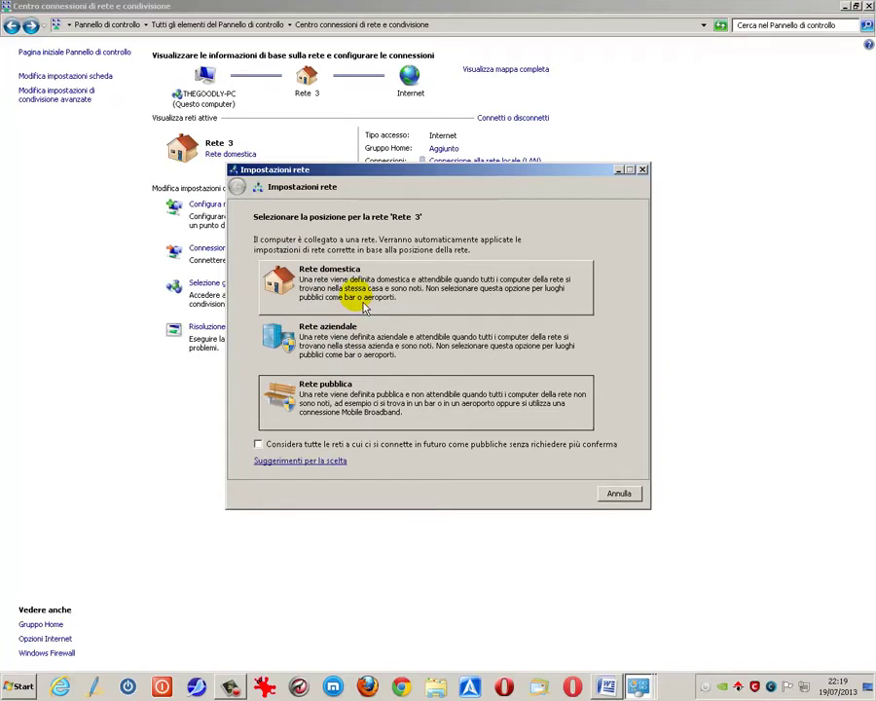
click(334, 339)
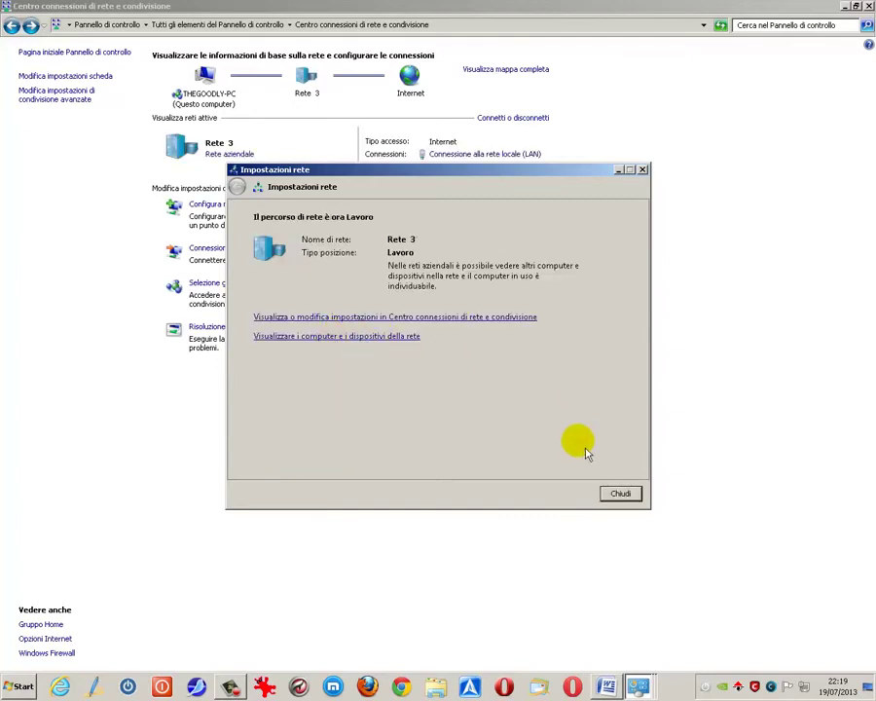
click(621, 493)
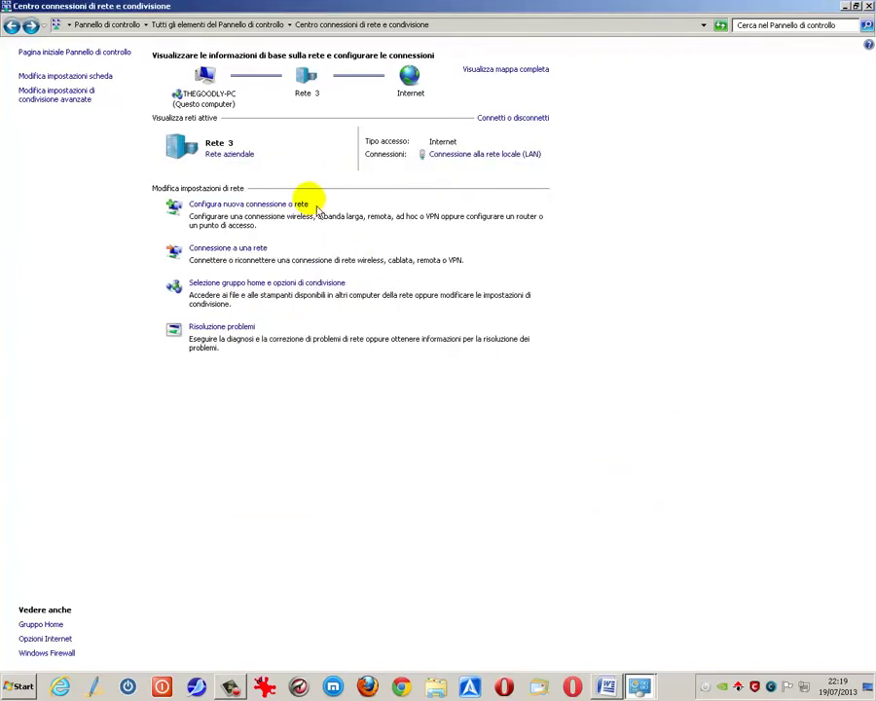
Step: Change the network location of Rete 3 to Rete domestica
click(240, 154)
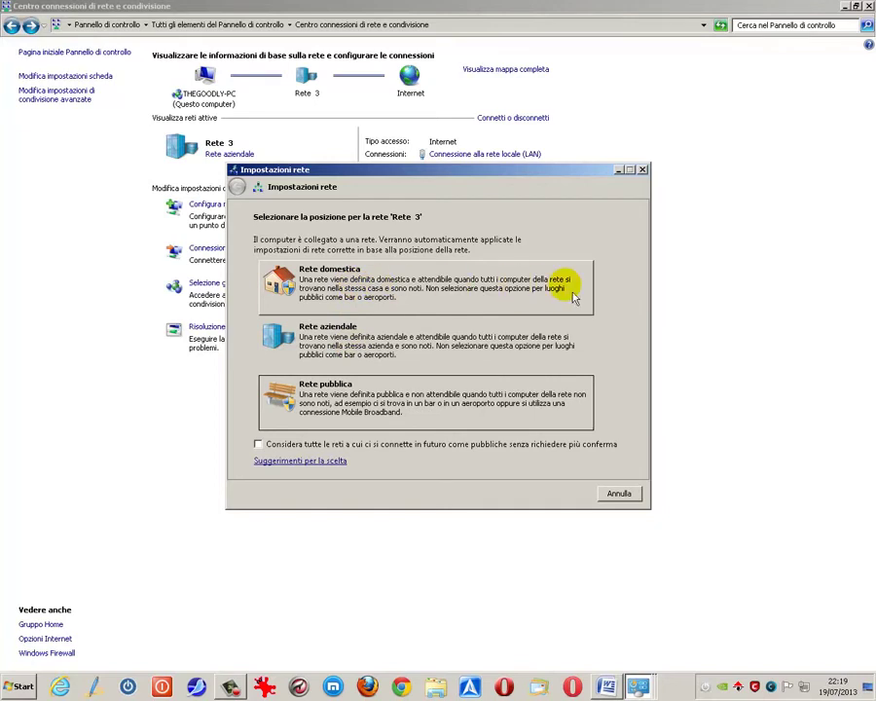
click(454, 291)
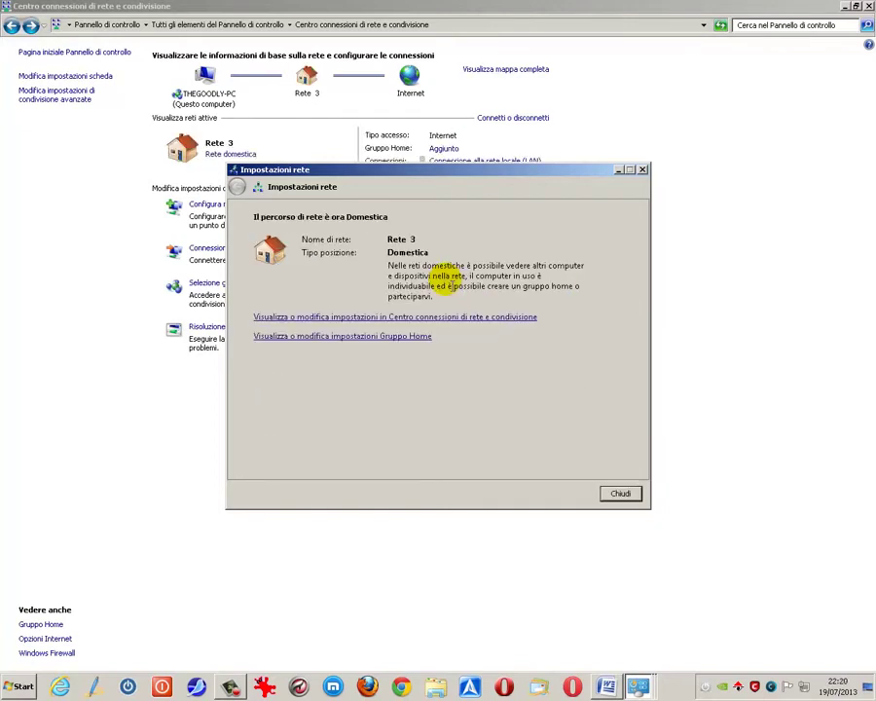
click(625, 498)
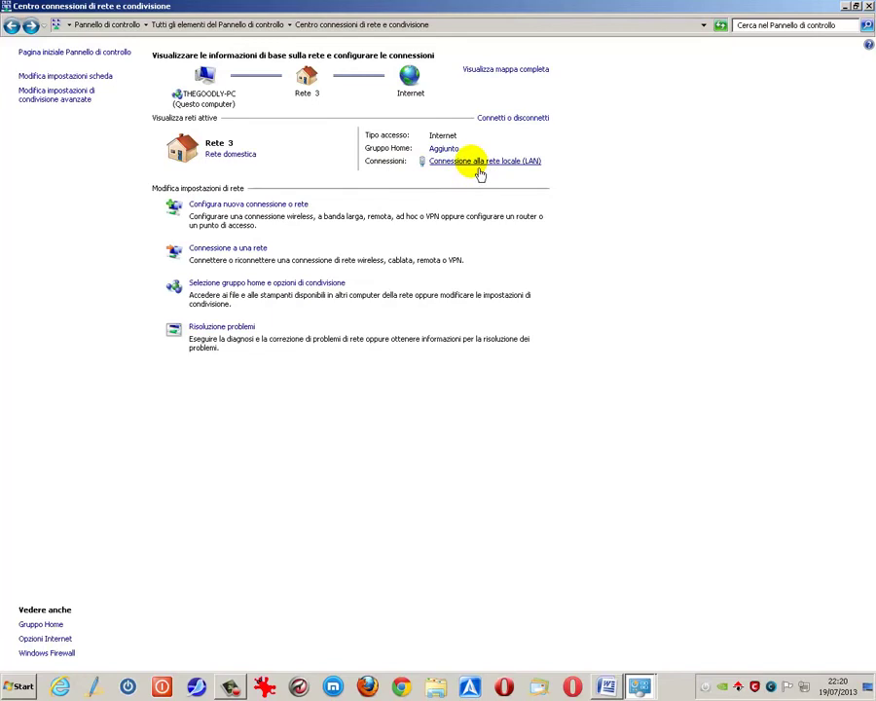
Step: View the connection details of Connessione alla rete locale (LAN) from its status window
click(479, 164)
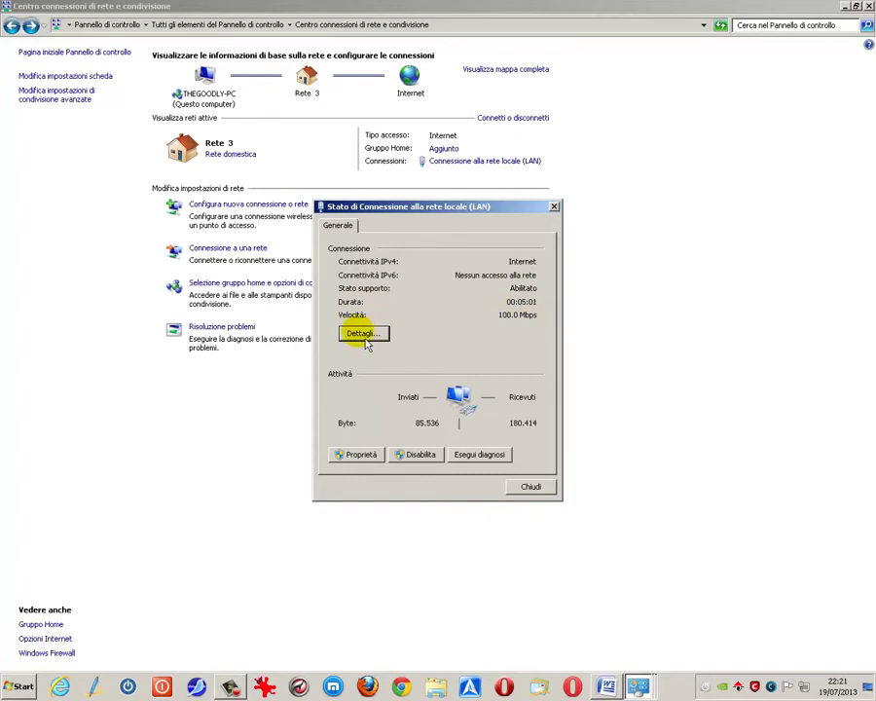
click(363, 334)
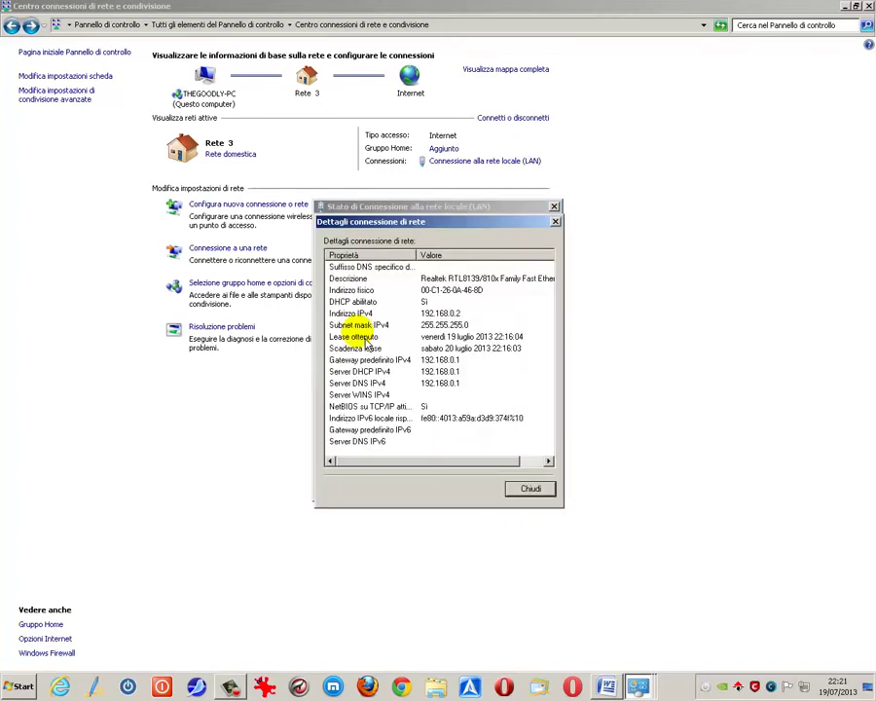
click(531, 489)
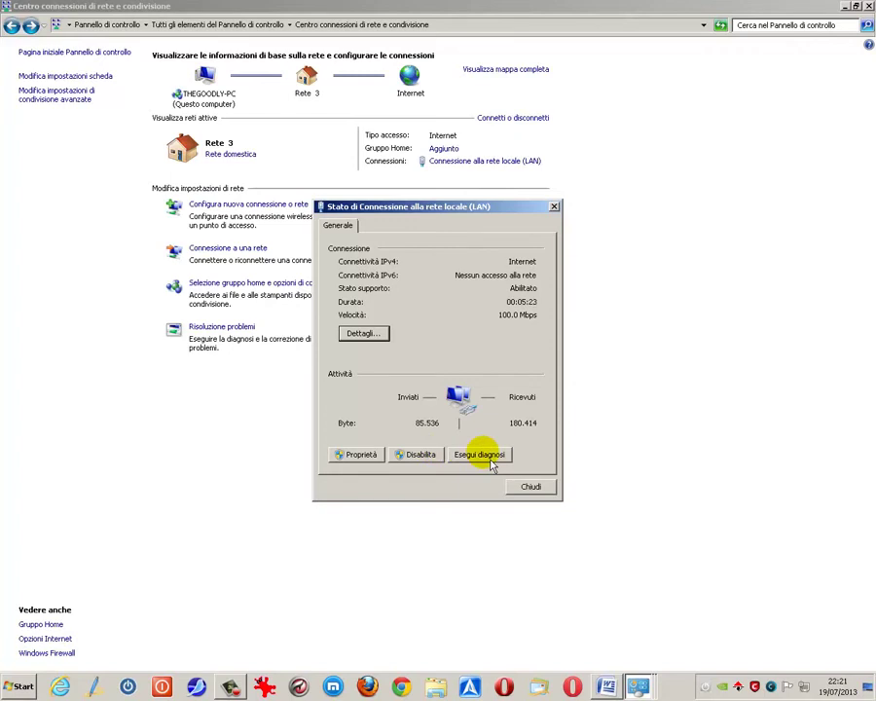
Step: Examine the manual IP address and DNS fields in the LAN connection's TCP/IPv4 properties, discarding any change
click(362, 457)
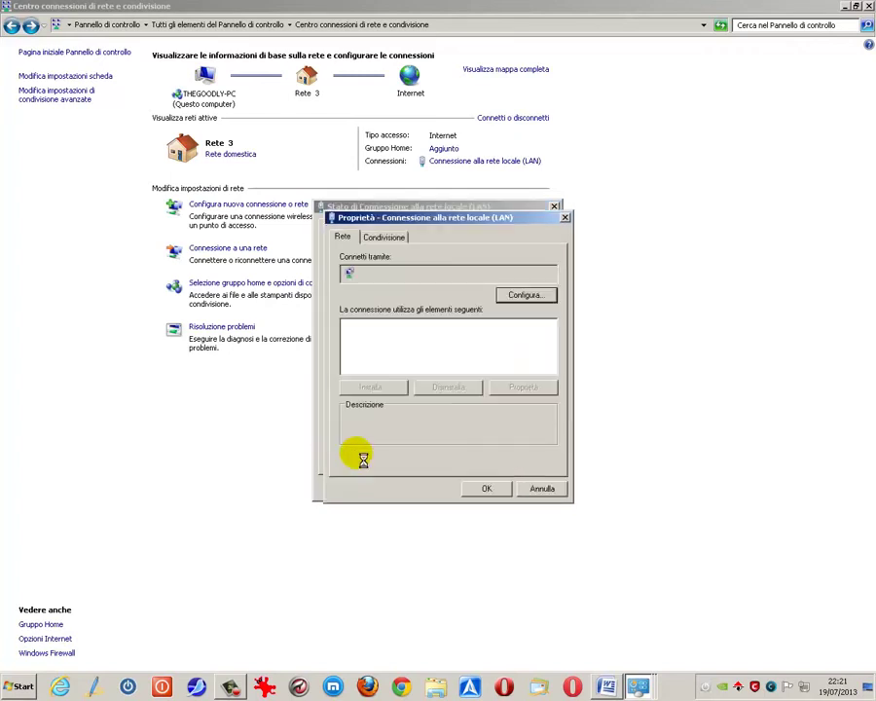
drag(561, 347, 560, 358)
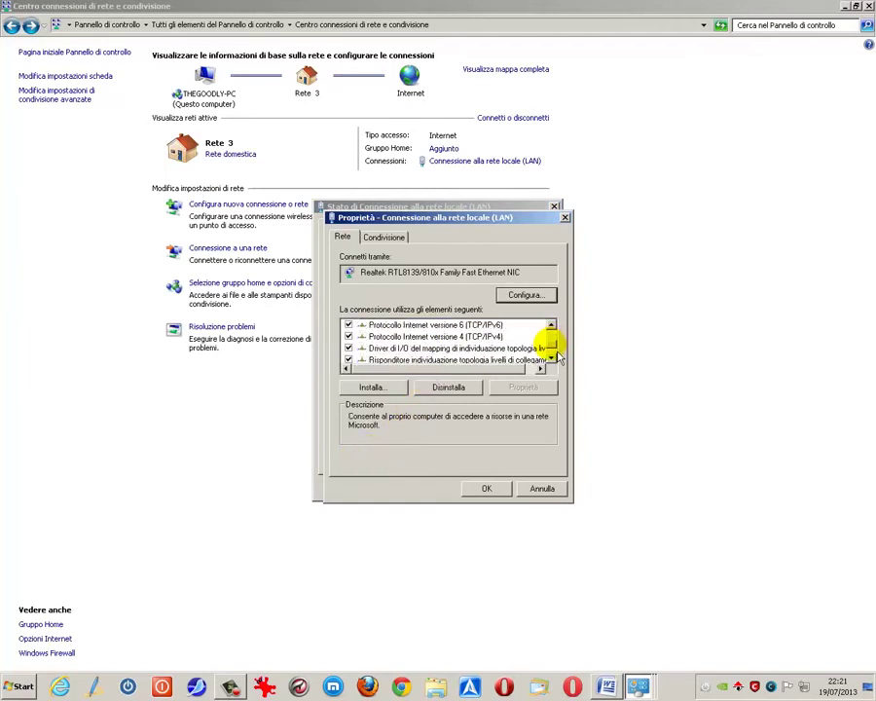
click(398, 340)
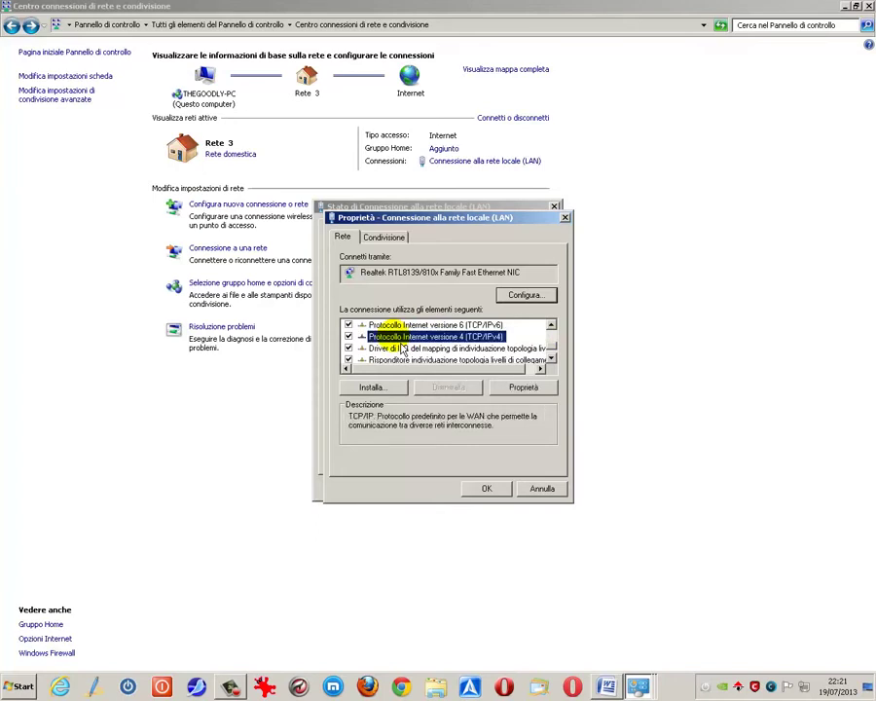
click(523, 389)
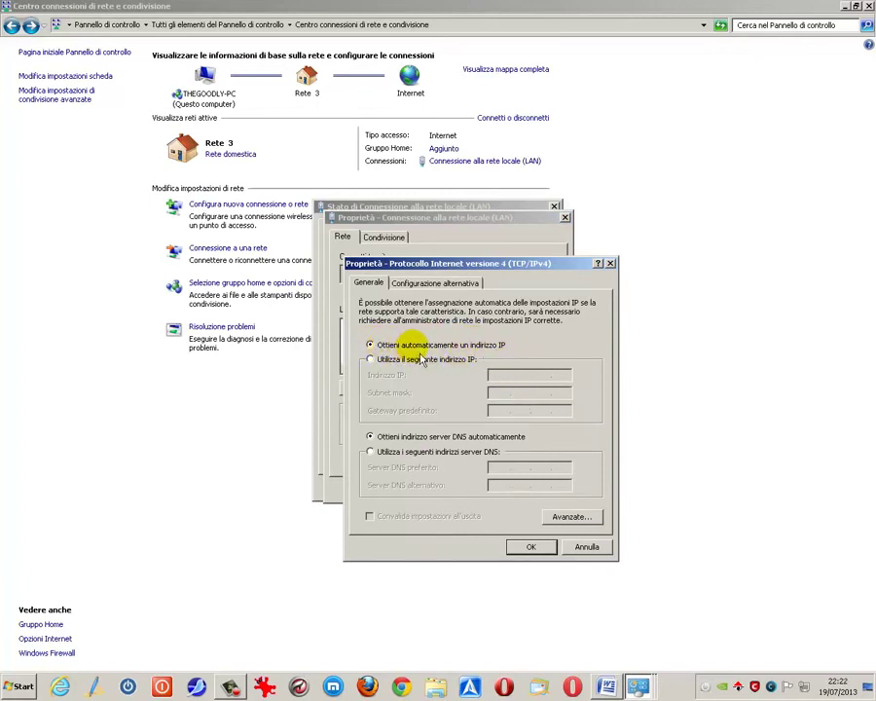
click(371, 360)
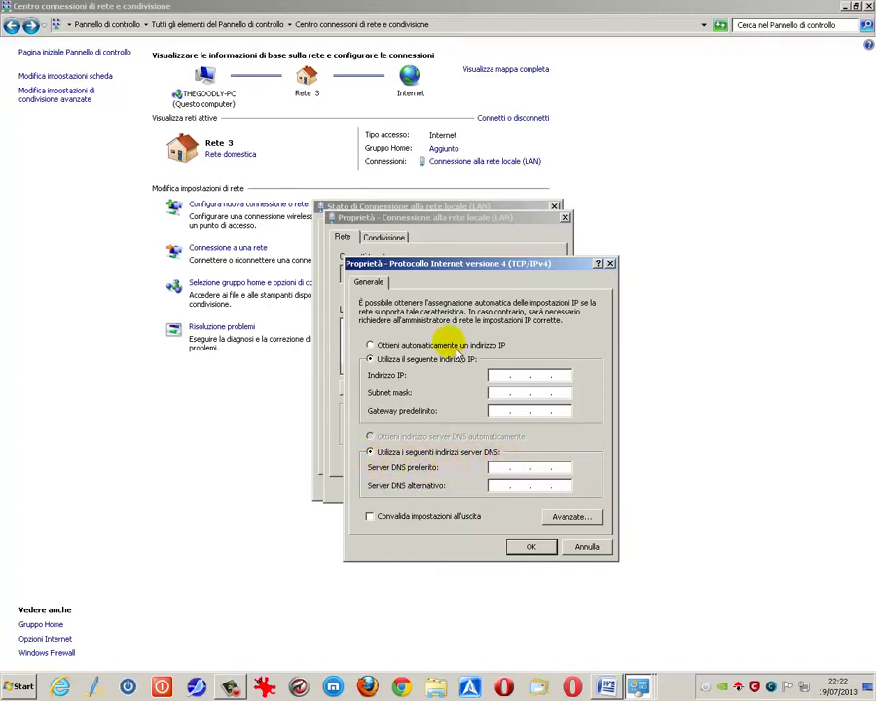
click(587, 547)
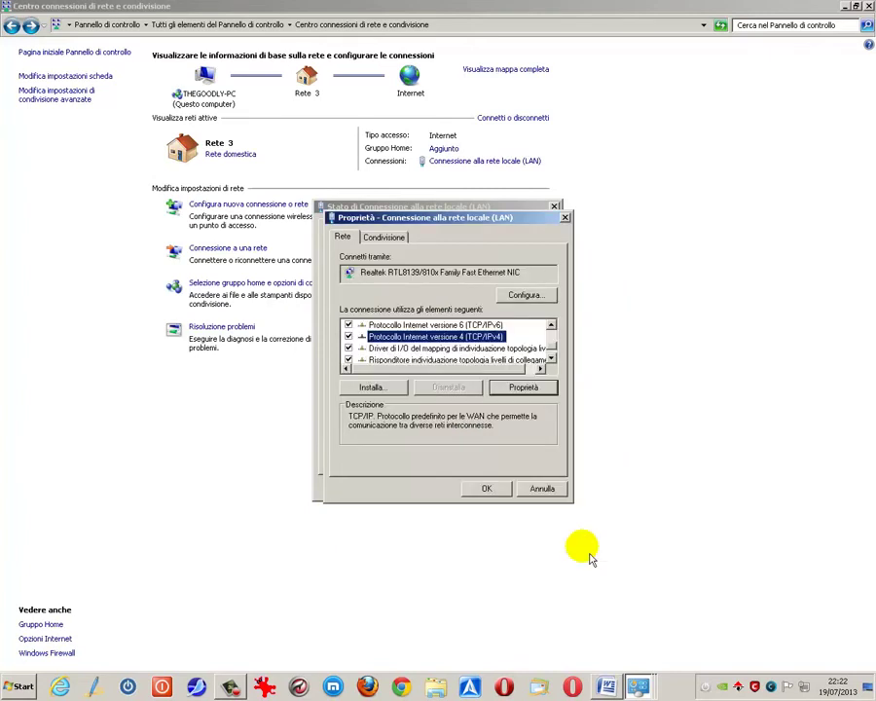
Step: Examine the manual address and DNS fields in the LAN connection's TCP/IPv6 properties, discarding any change
click(465, 326)
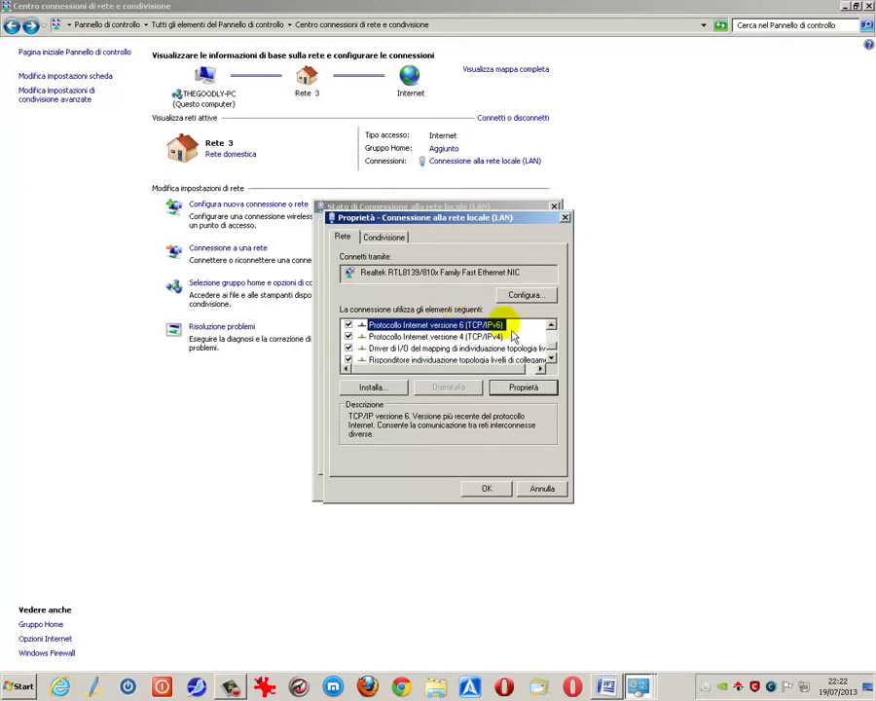
click(525, 387)
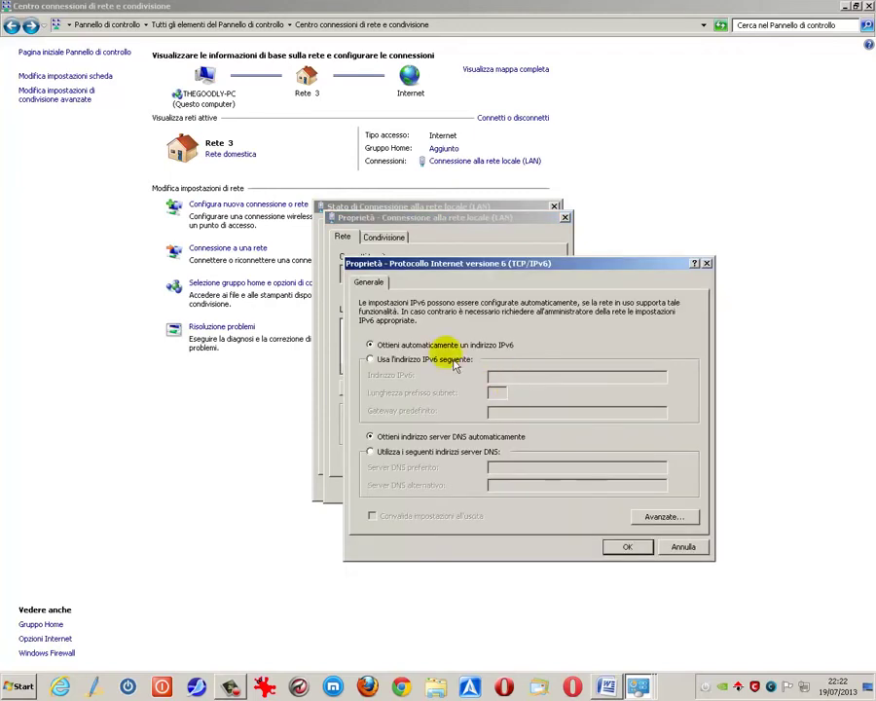
click(370, 359)
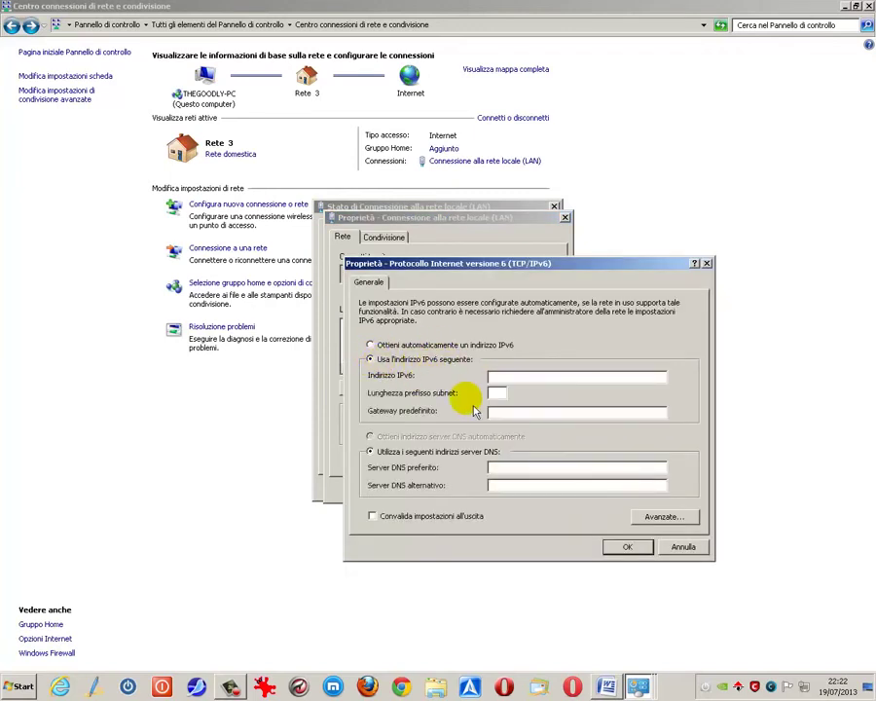
click(679, 547)
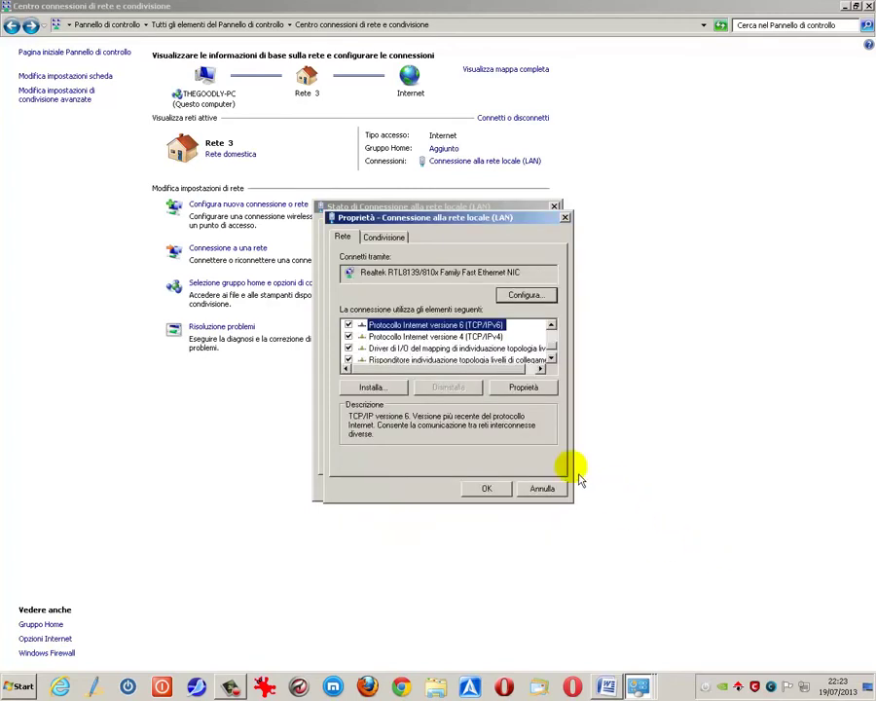
Step: Examine the Internet connection sharing options in the LAN connection's properties, discarding any change and closing its status window
click(384, 237)
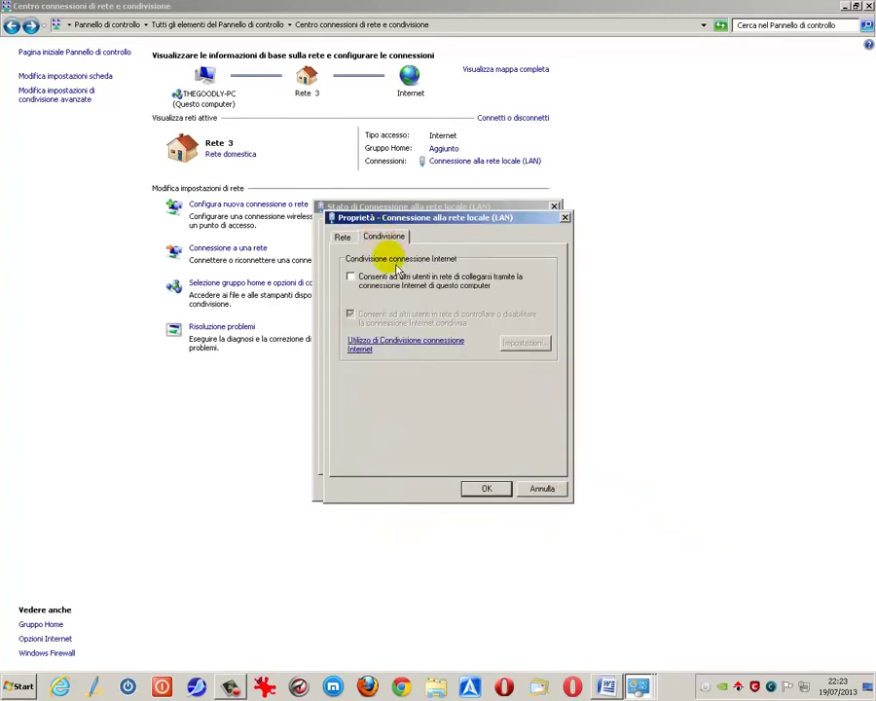
click(352, 279)
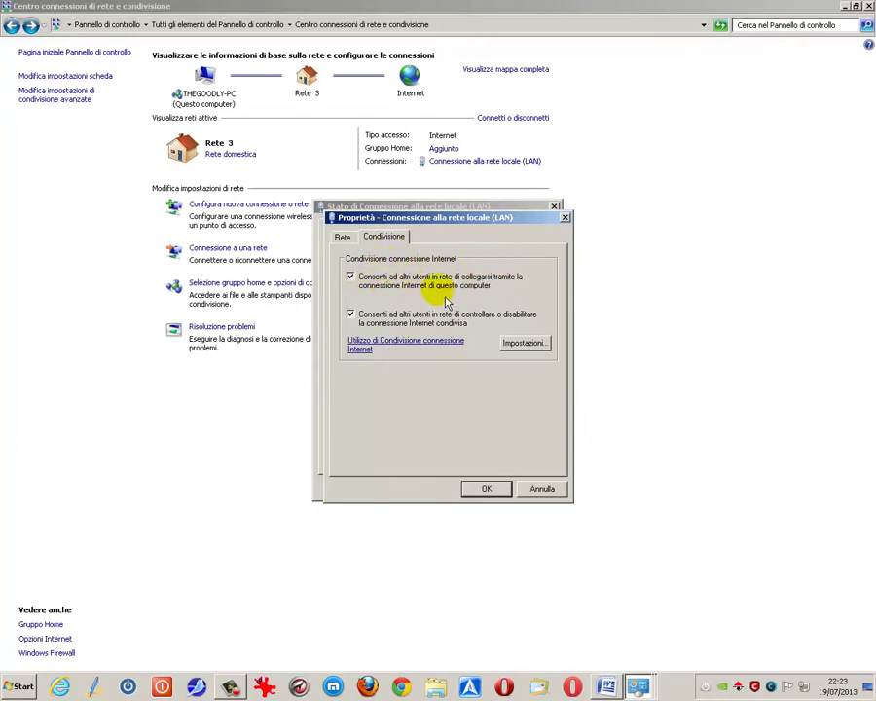
click(351, 316)
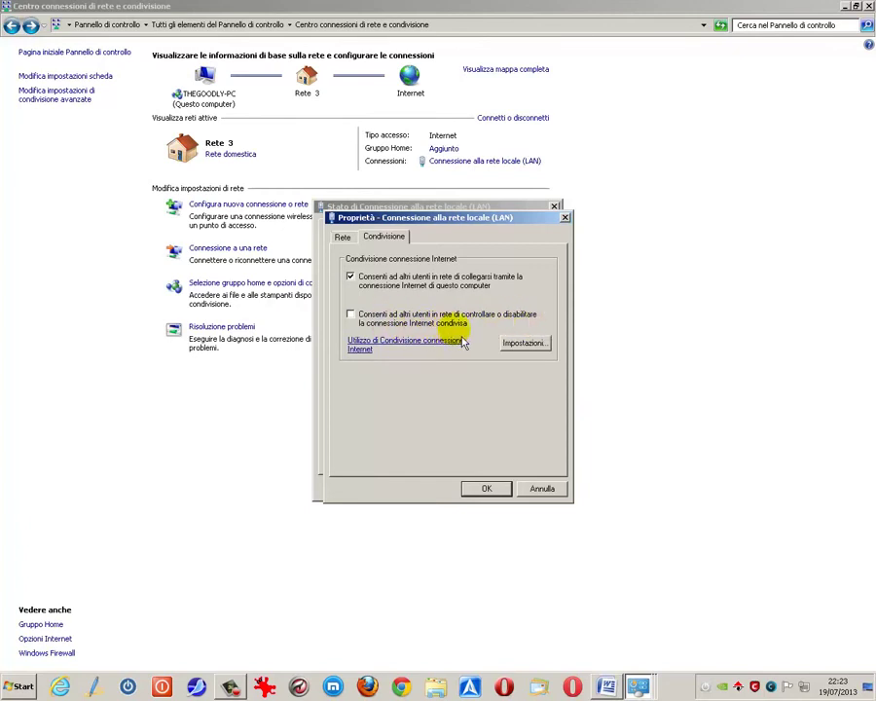
click(542, 489)
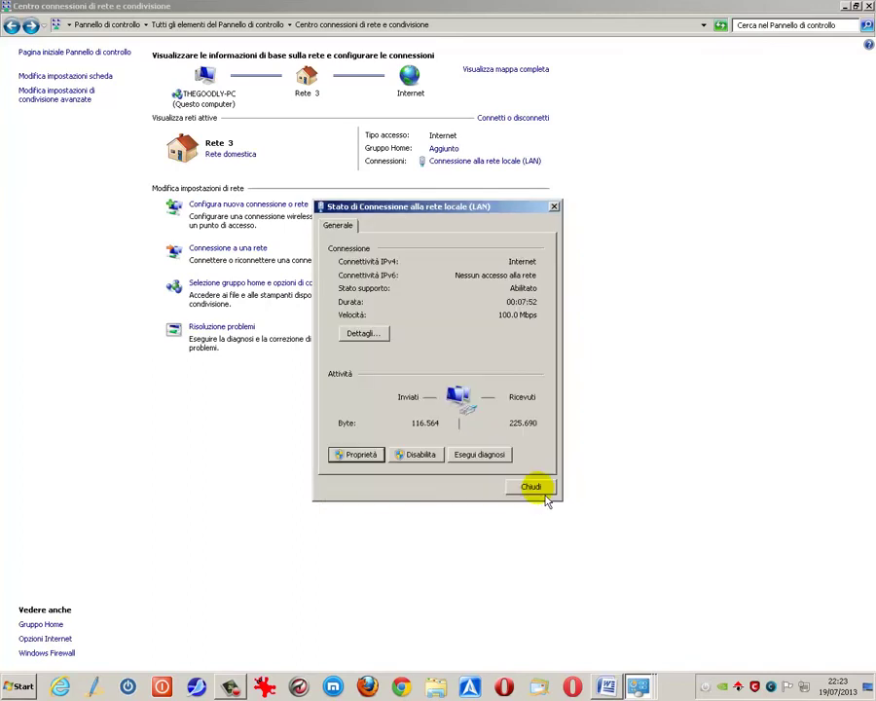
click(530, 487)
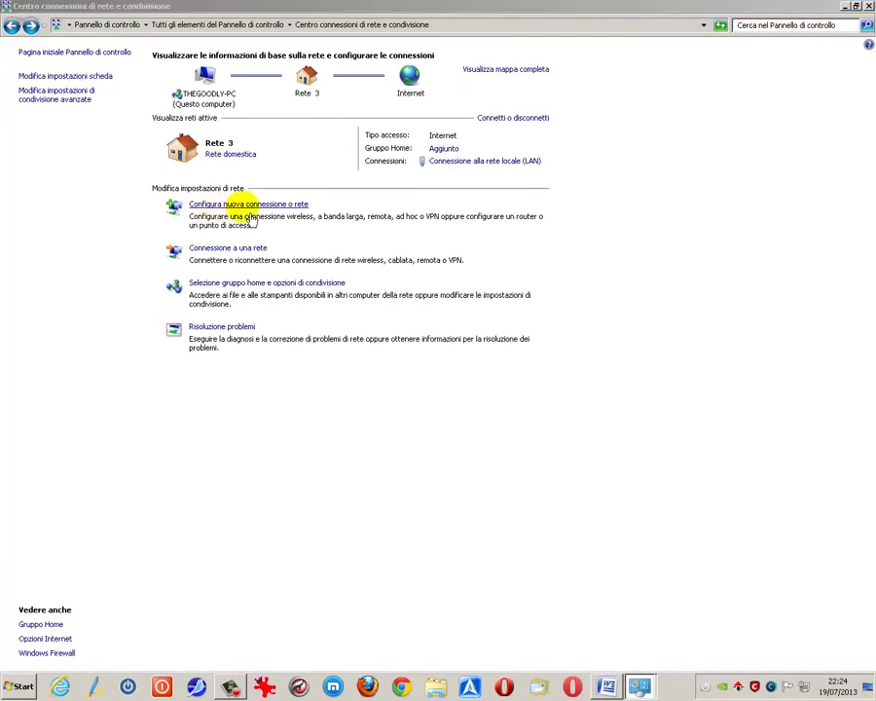
Step: Review the options for configuring a new connection or network, check the Connessione a Internet choice, and cancel the setup
click(248, 206)
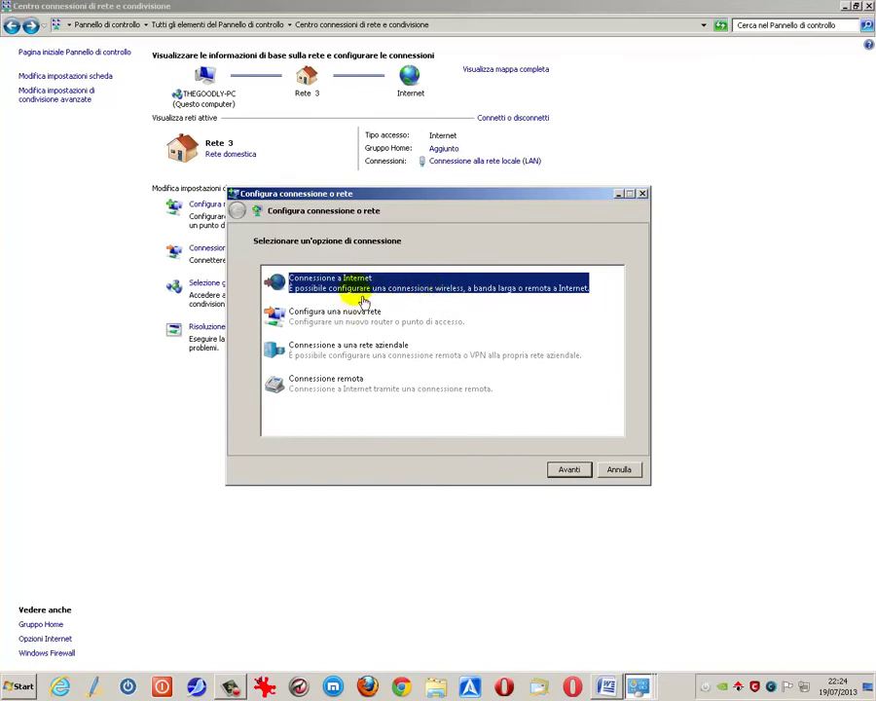
click(340, 321)
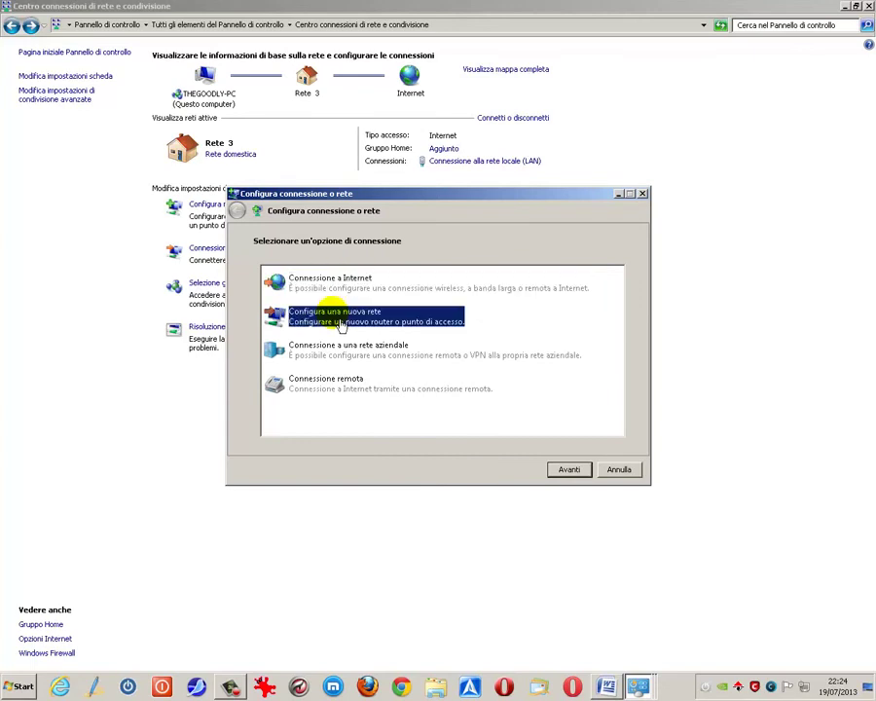
click(343, 352)
click(345, 387)
click(333, 288)
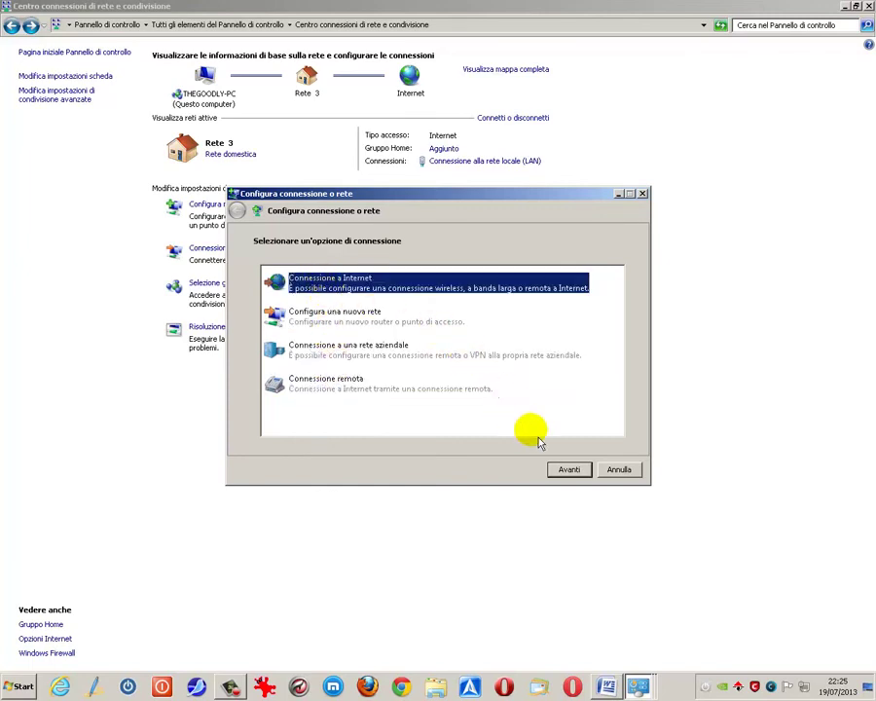
click(574, 473)
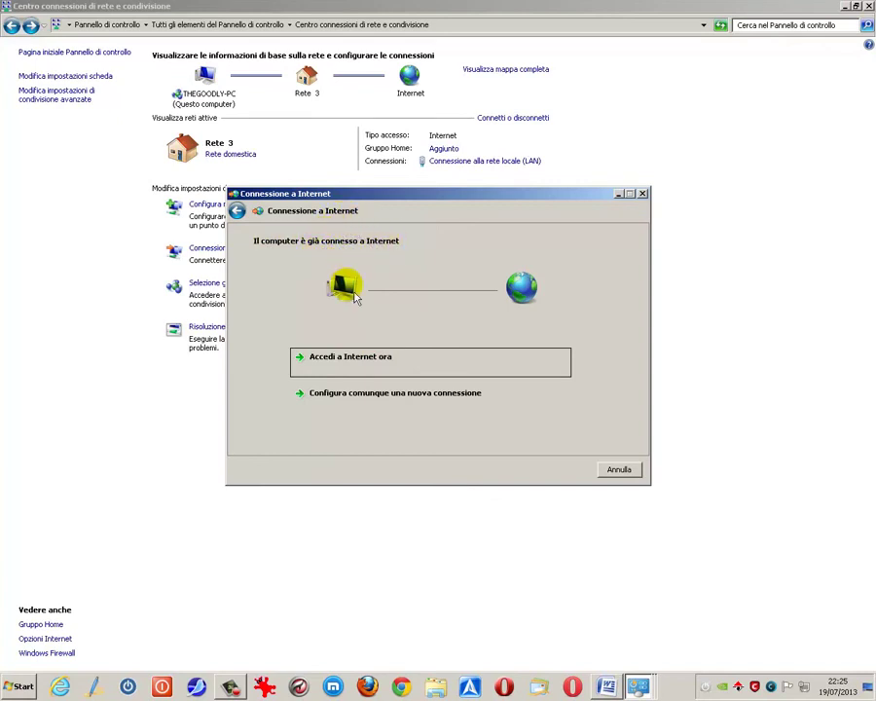
click(619, 469)
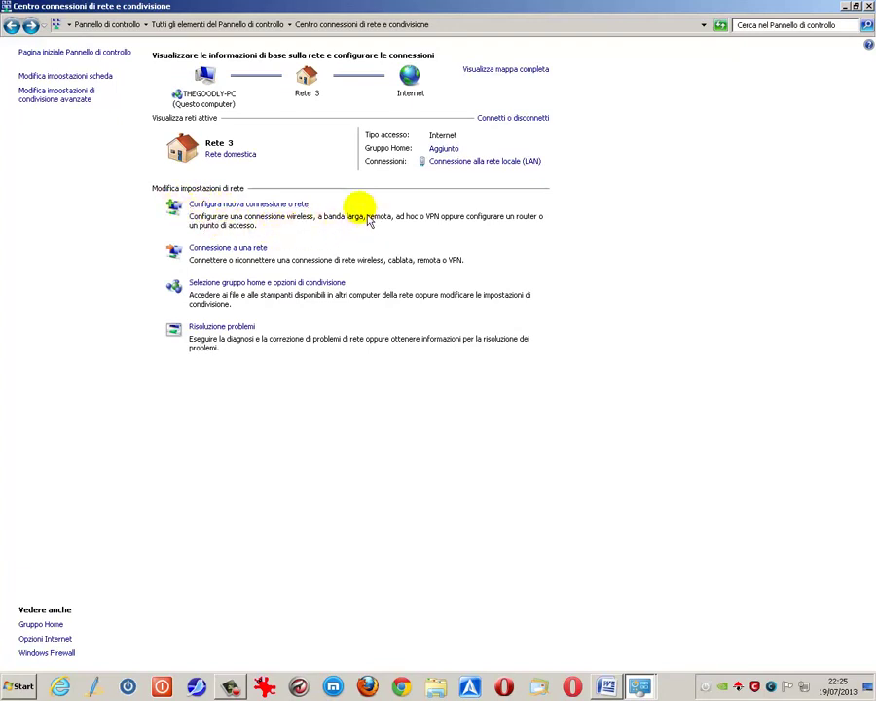
Step: View the list of connected networks and the home group sharing settings, returning to Centro connessioni di rete e condivisione
click(218, 249)
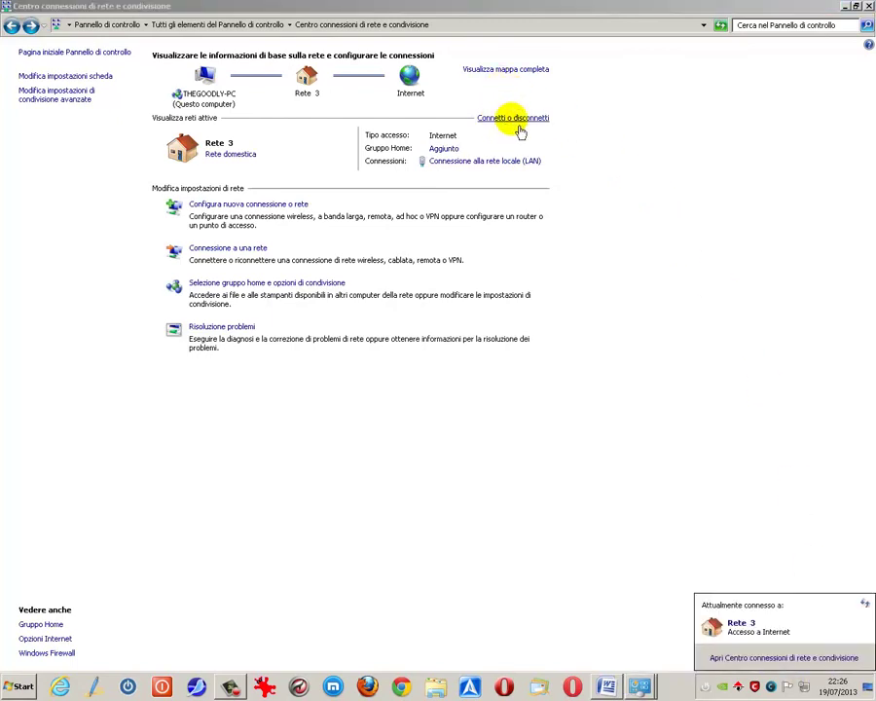
click(241, 292)
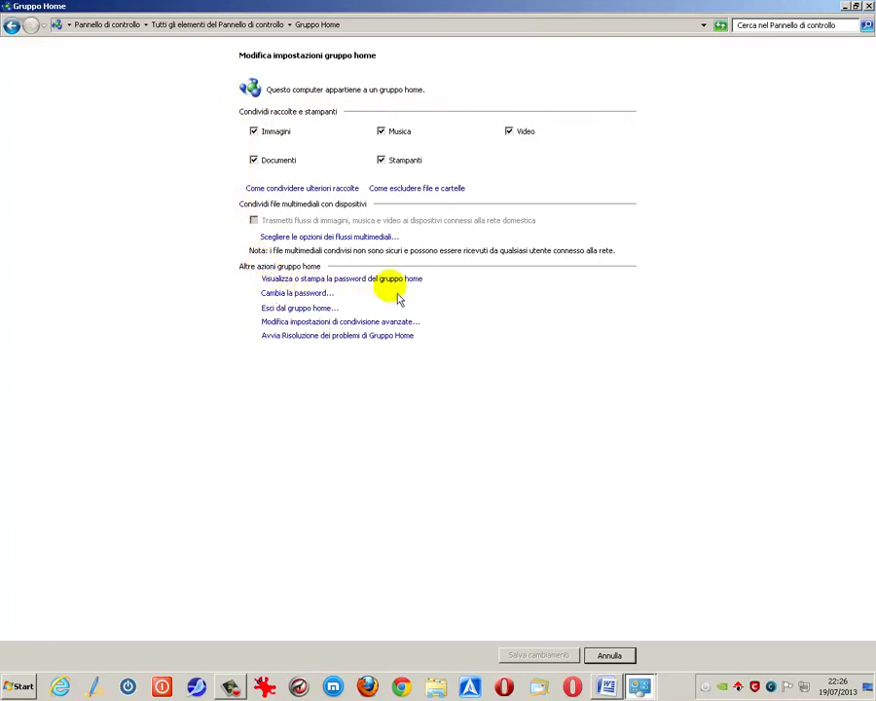
click(14, 25)
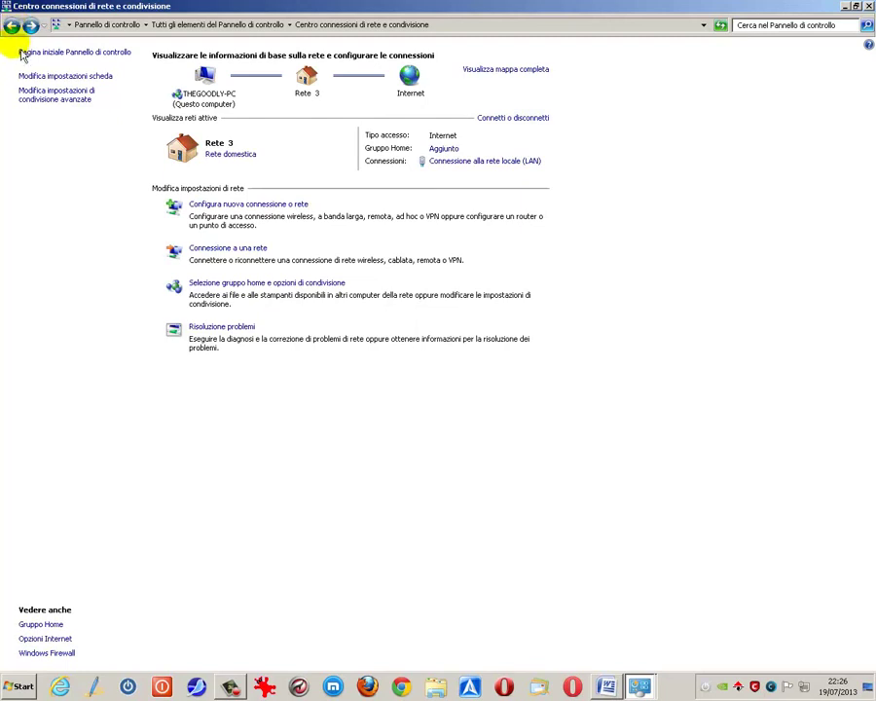
Step: Examine the advanced sharing settings for the Domestico o lavoro profile and return to the network centre
click(44, 105)
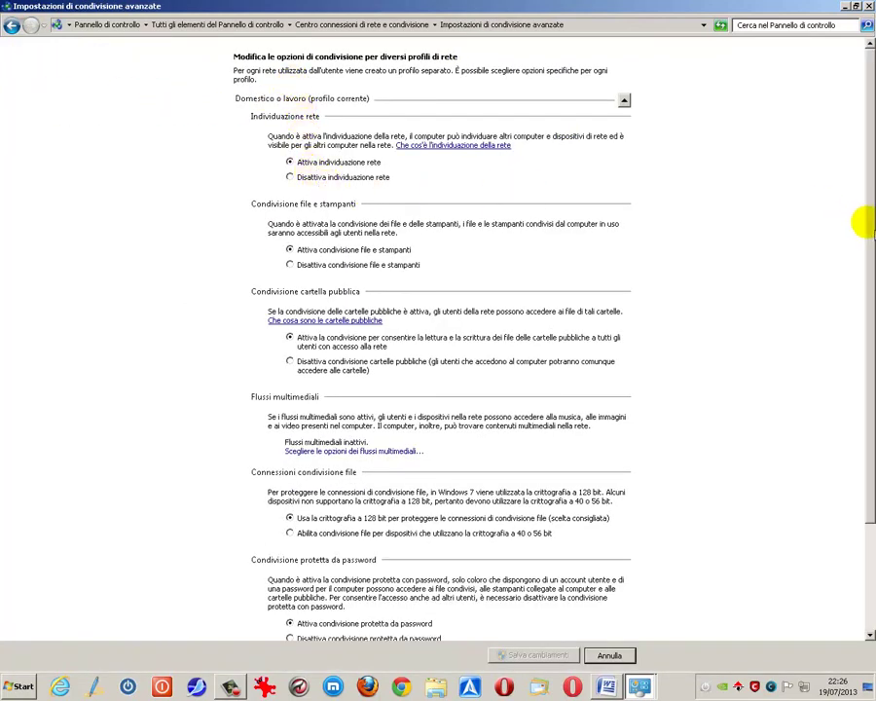
scroll(869, 232, down, 3)
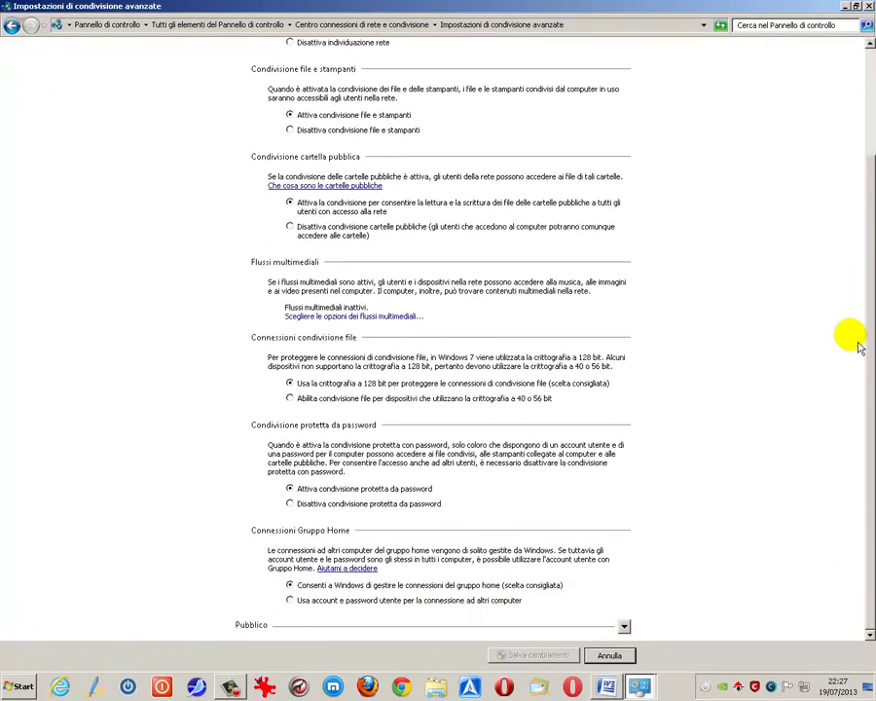
scroll(859, 356, up, 3)
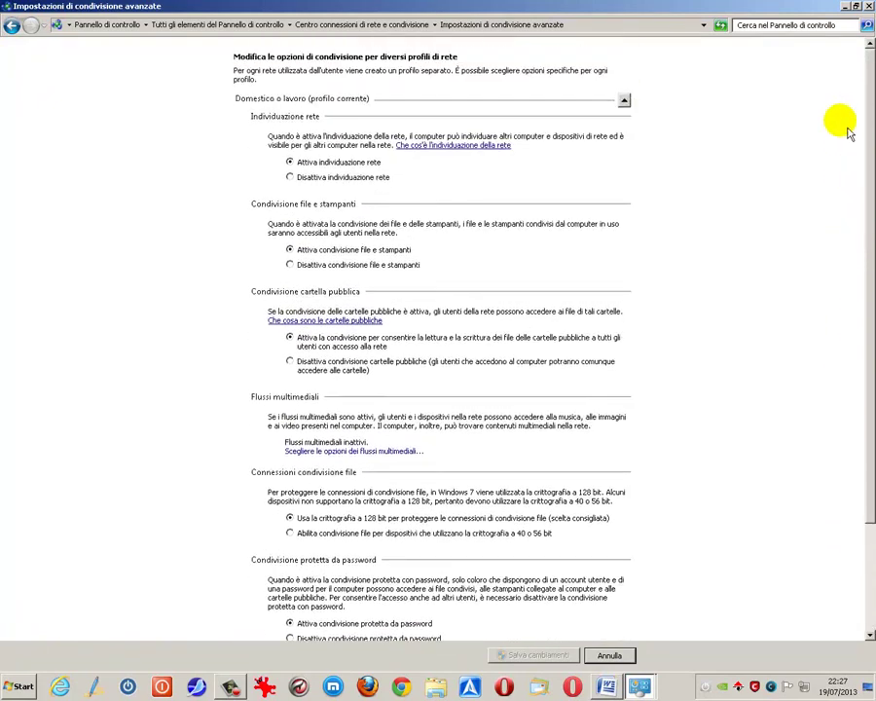
click(13, 27)
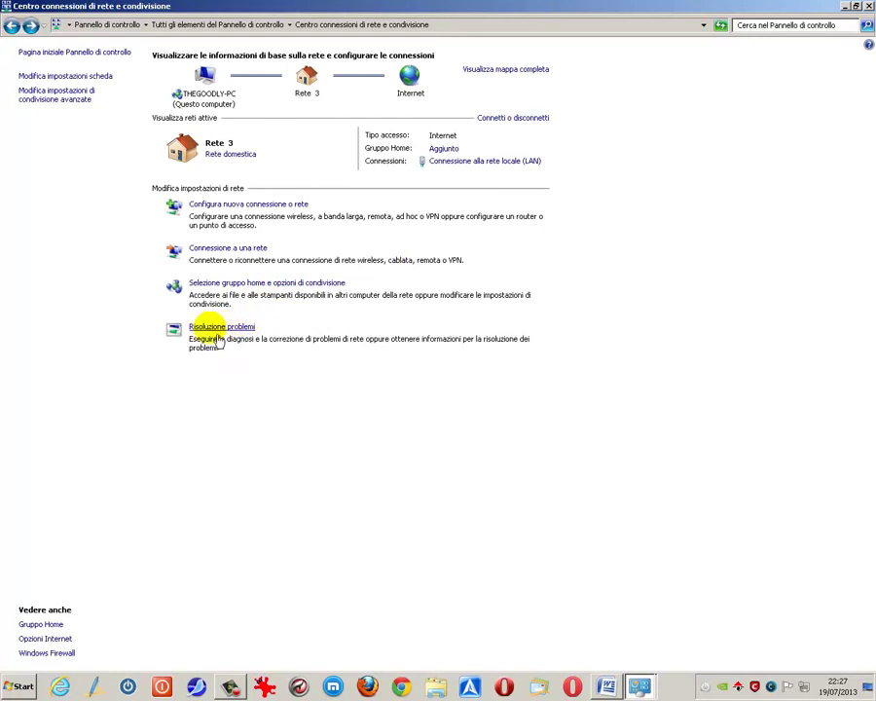
Step: Open the list of network and Internet troubleshooters from Risoluzione problemi
click(217, 336)
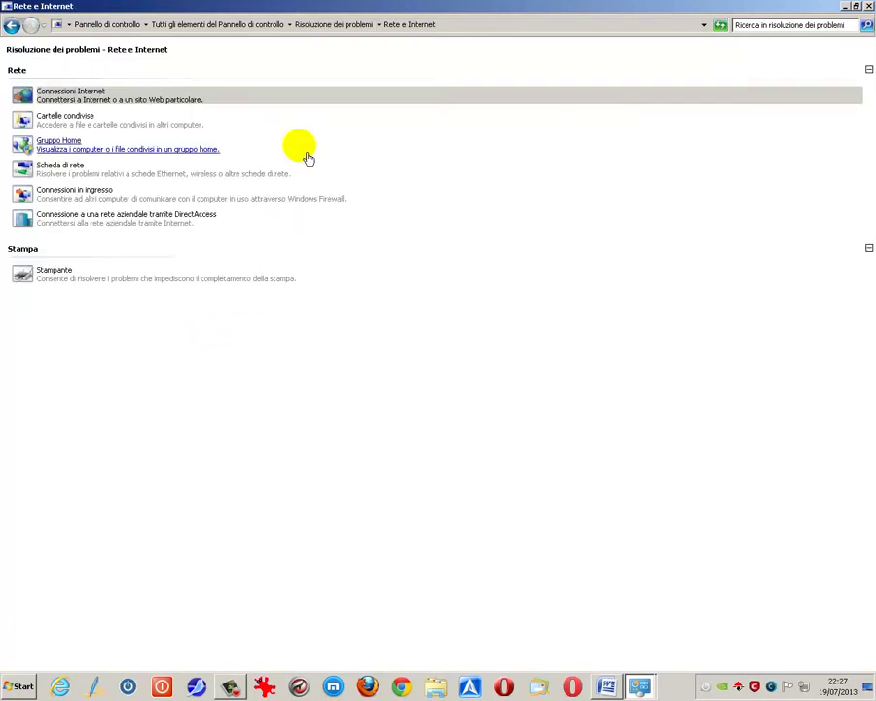